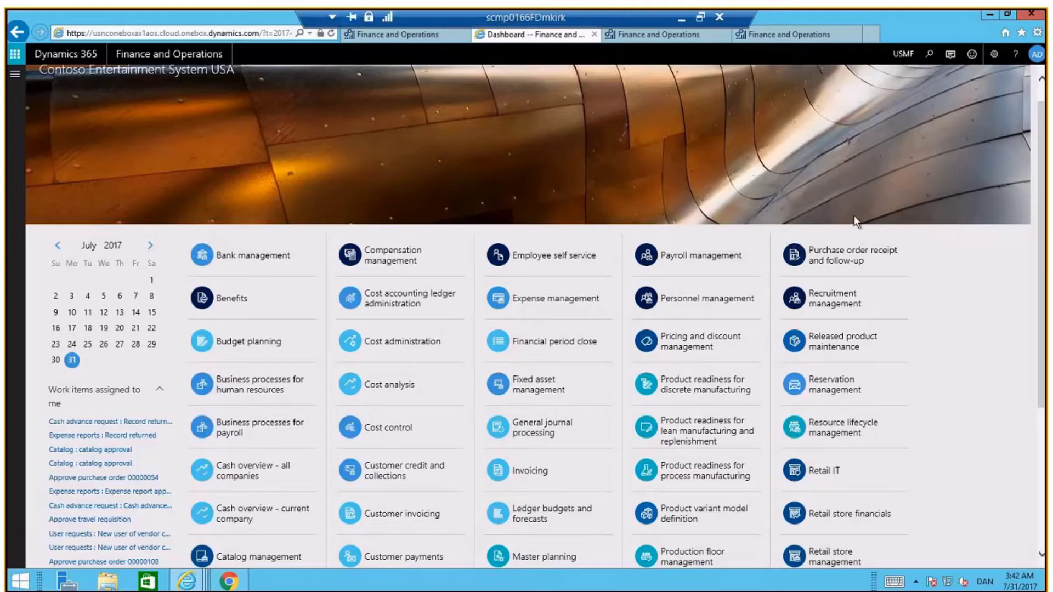
- Open the Work items assigned to me list, then switch to the mobile app's Workspaces view
scroll(1042, 221, down, 3)
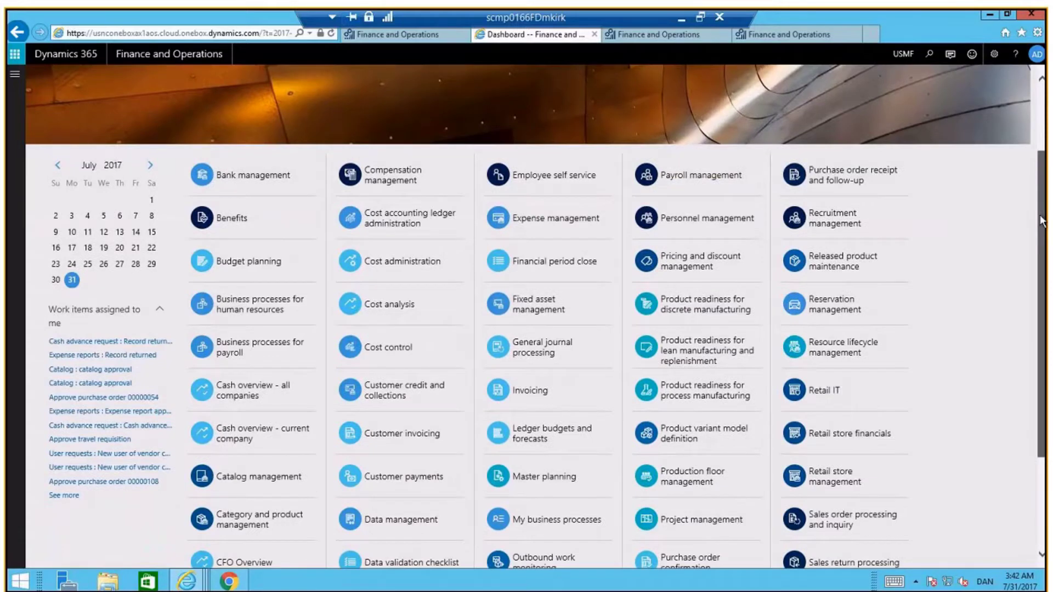
scroll(1041, 221, down, 2)
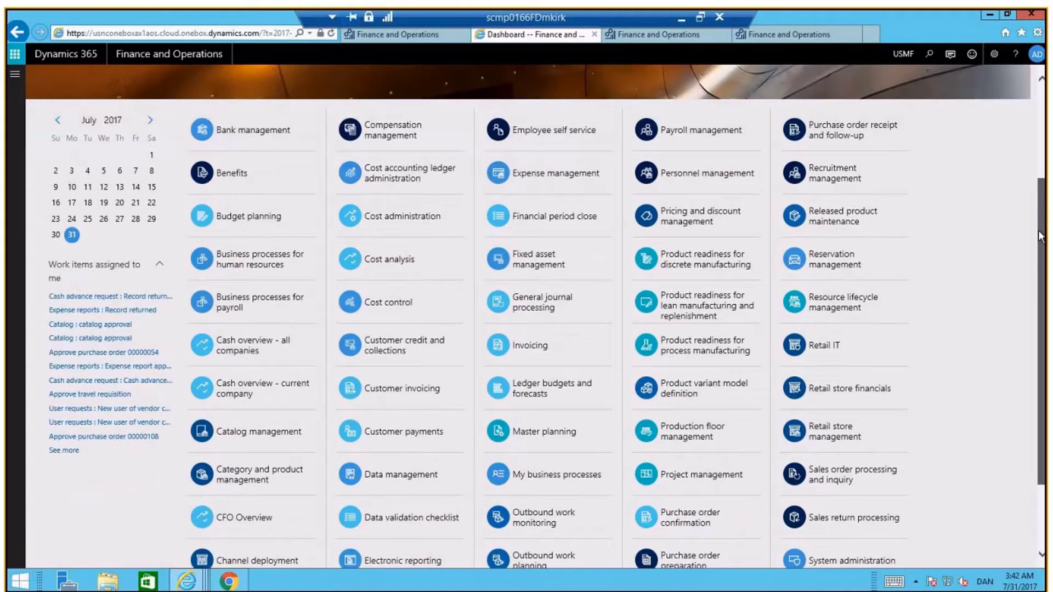
scroll(324, 226, up, 1)
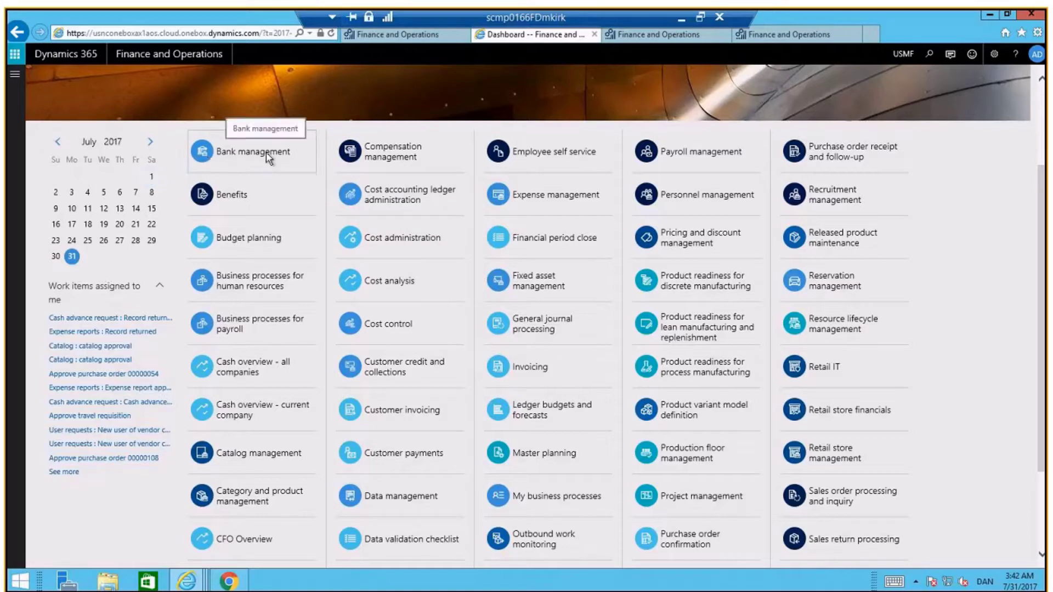
click(96, 460)
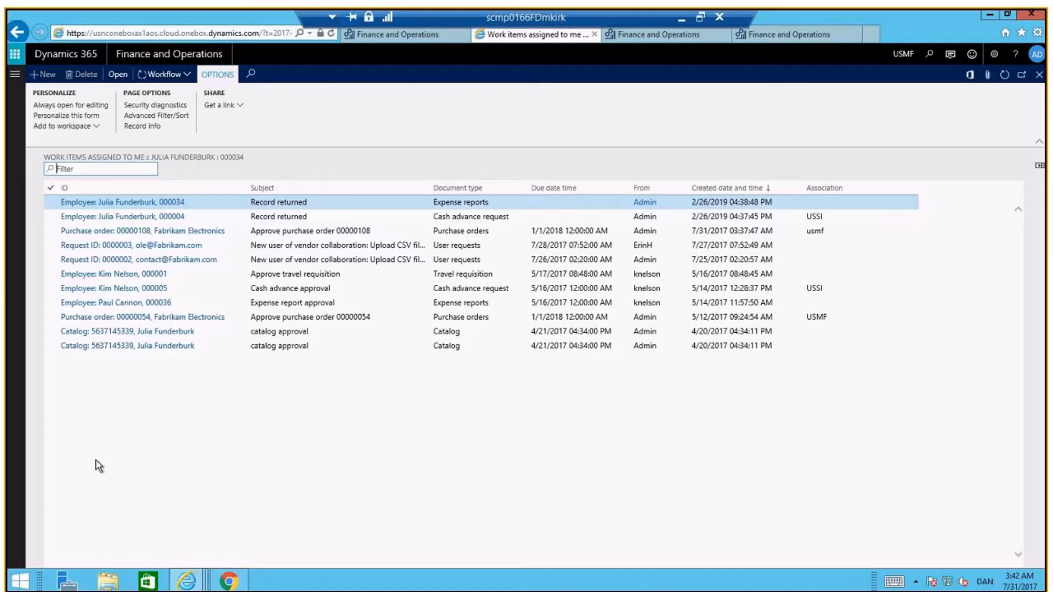
click(153, 460)
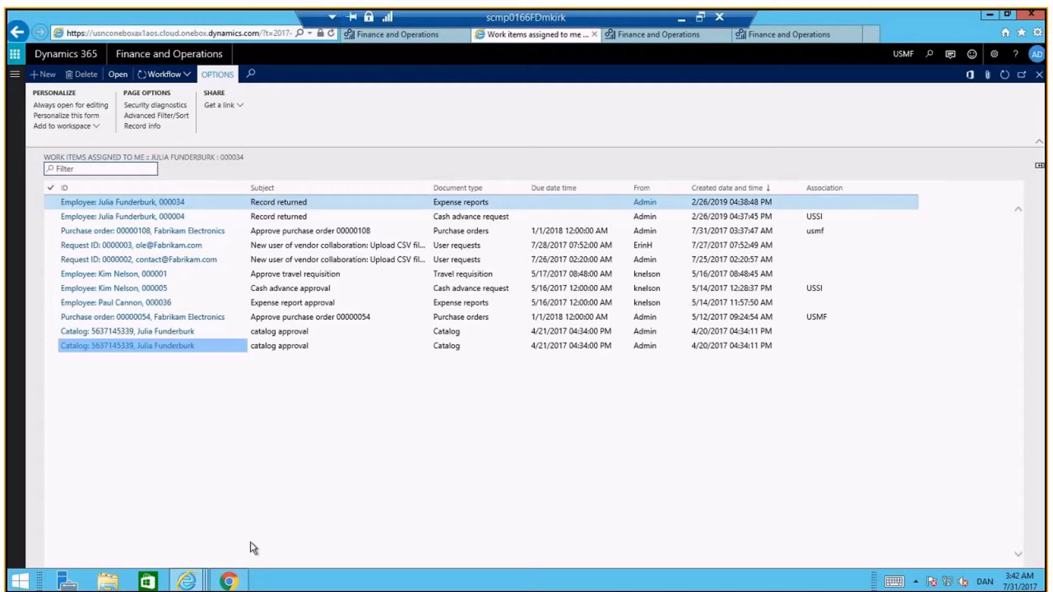
click(228, 583)
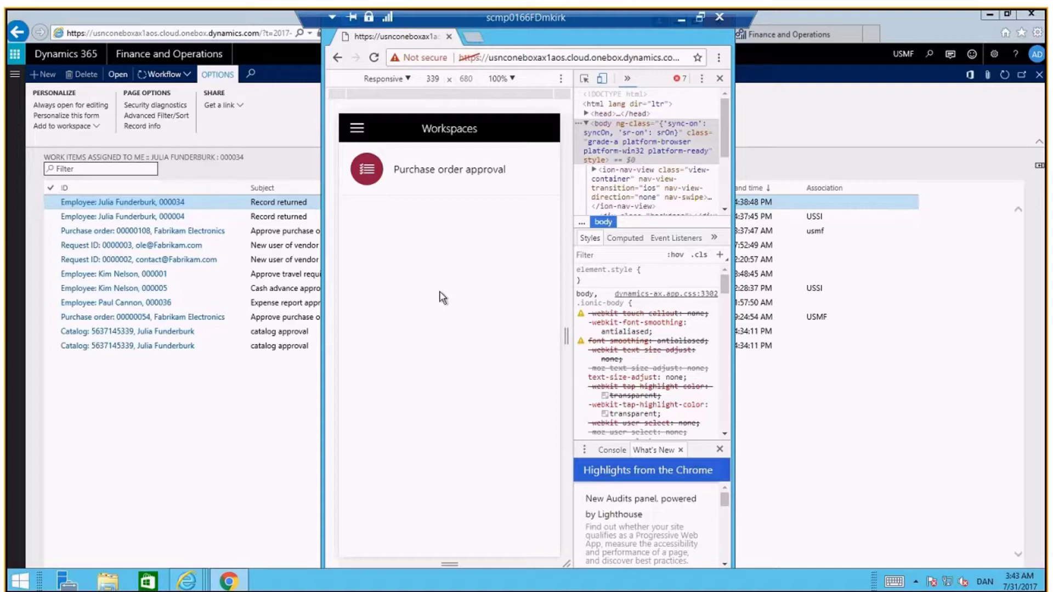
- Refresh the workspaces and open order 00000108 from the Purchase order approval workspace
drag(434, 162, 419, 275)
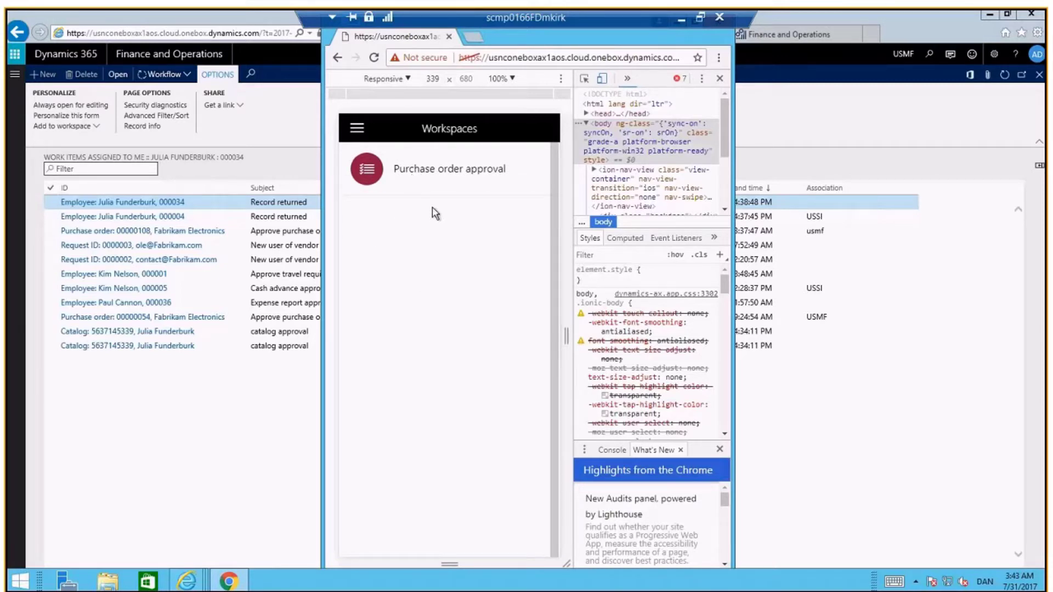
click(386, 173)
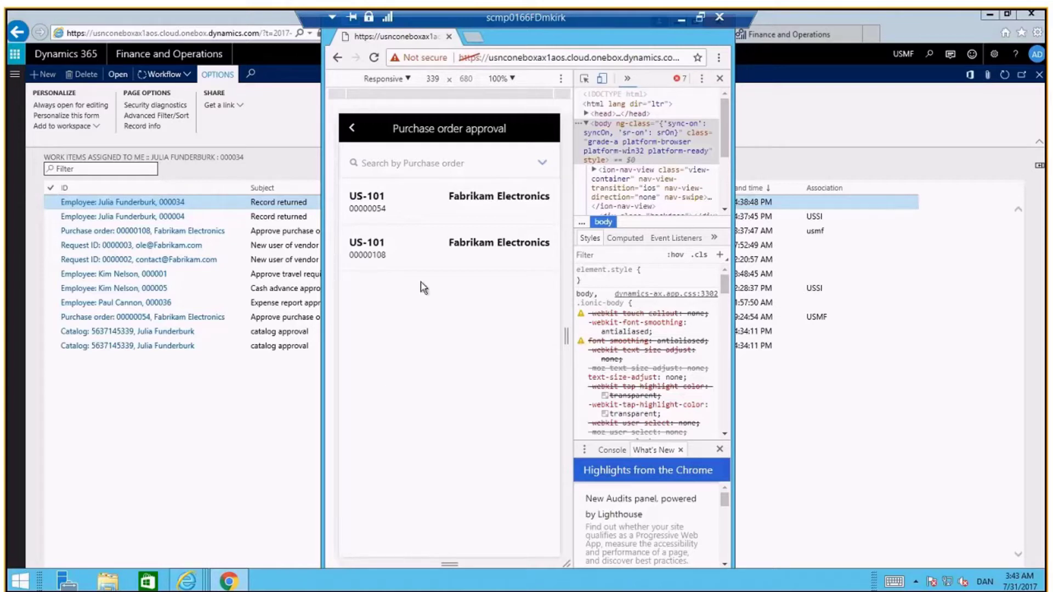
click(393, 258)
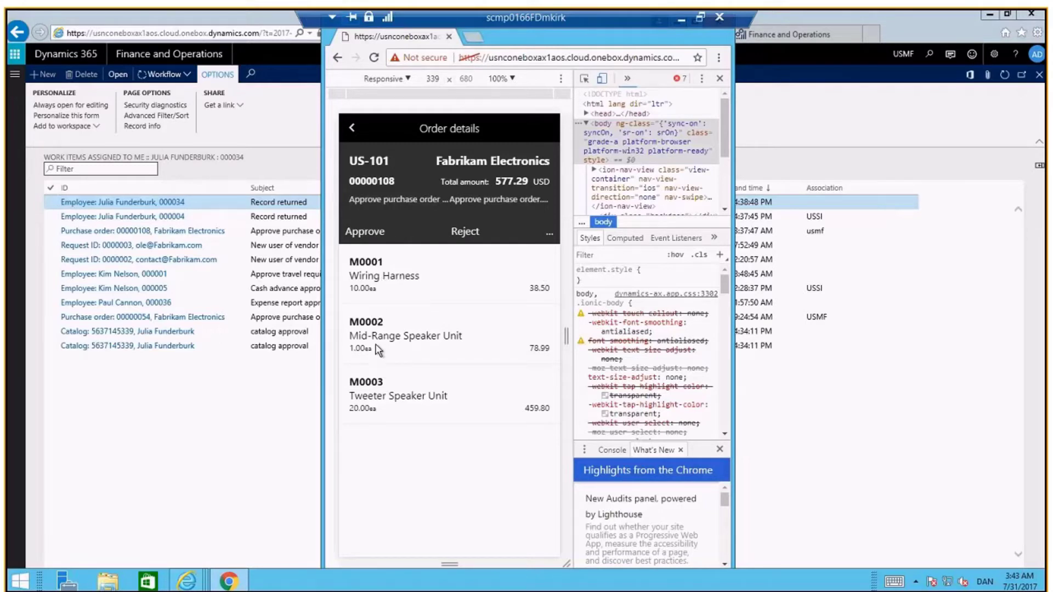
- Review line M0002, its accounting distribution and ledger account 600180-001---AudioRM
click(401, 352)
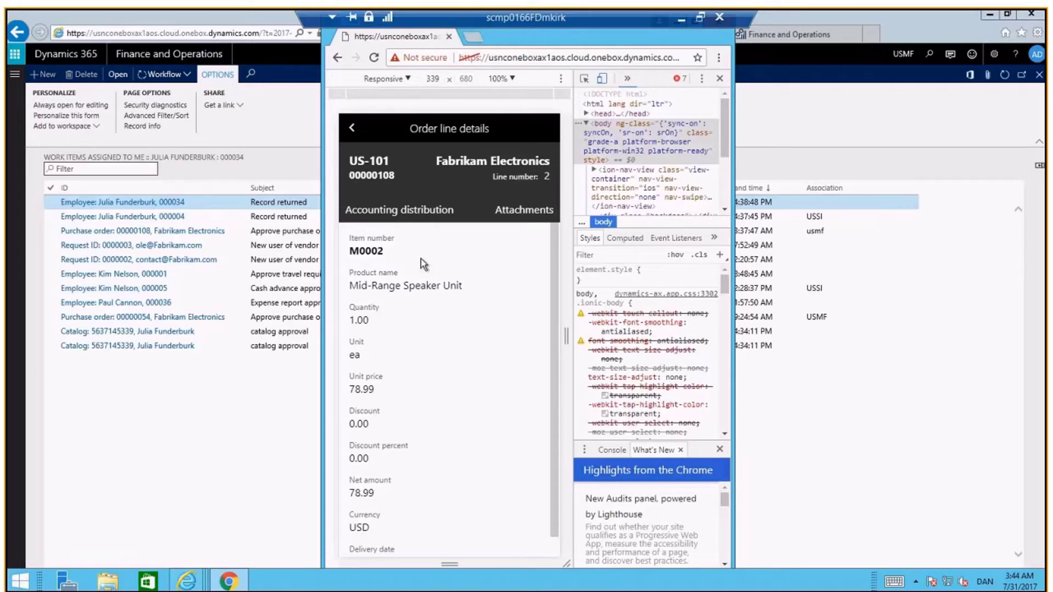
click(405, 214)
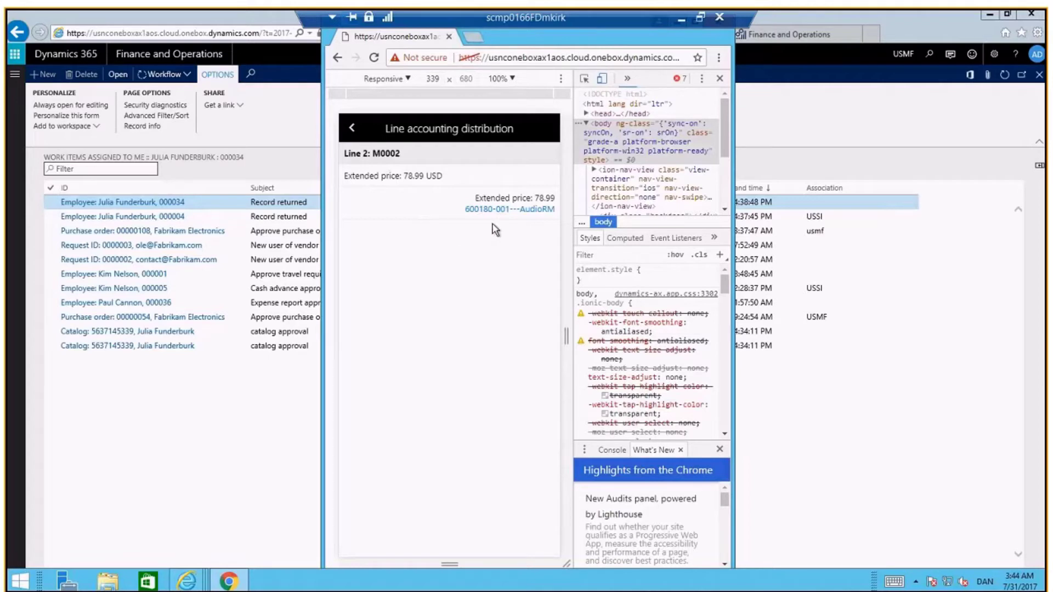
click(506, 211)
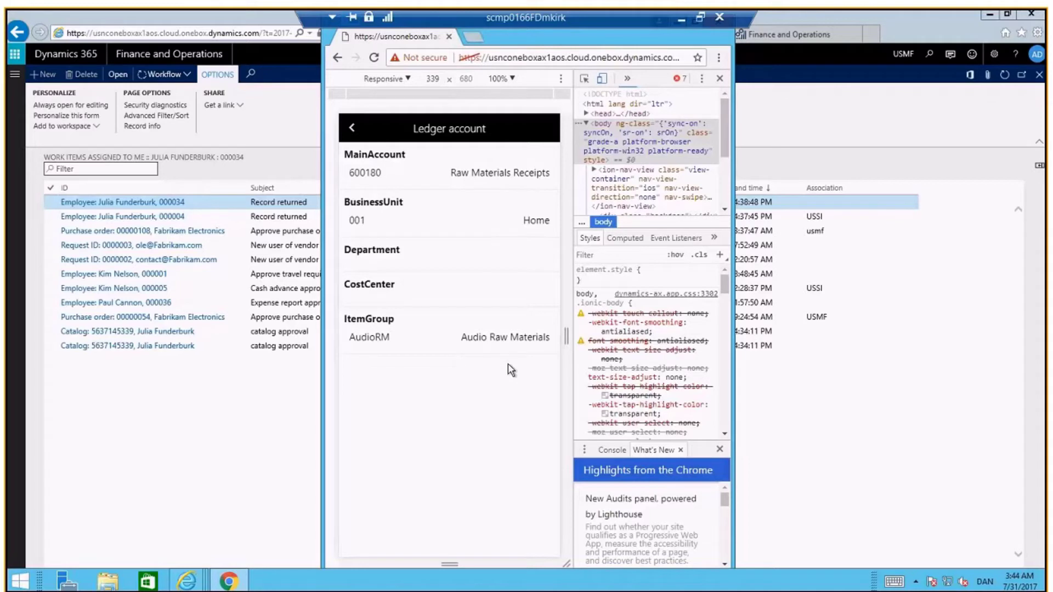
click(353, 129)
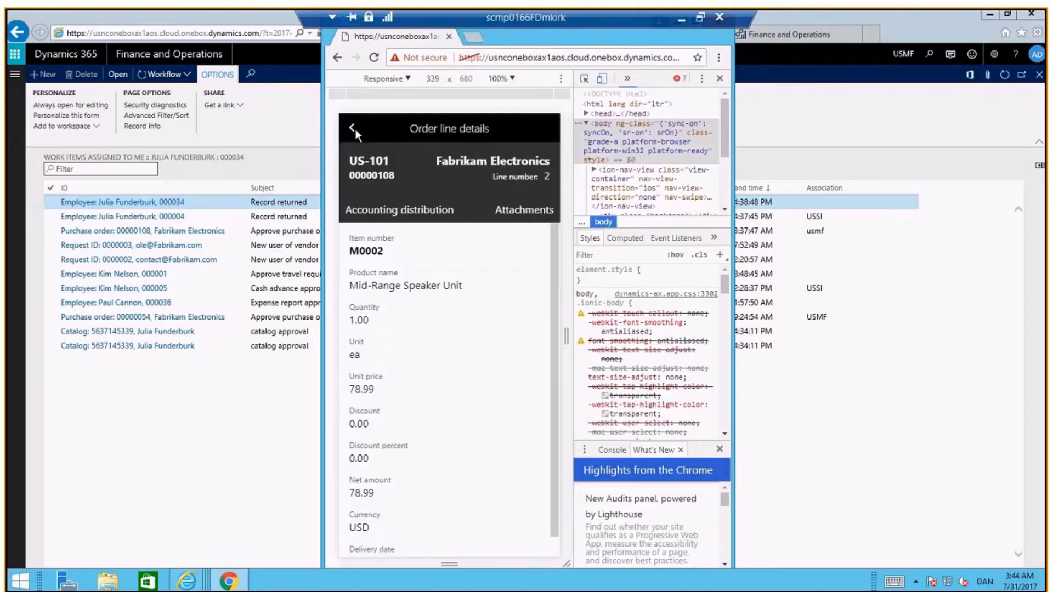
- Return to order 00000108 and review its header details and amounts
click(353, 129)
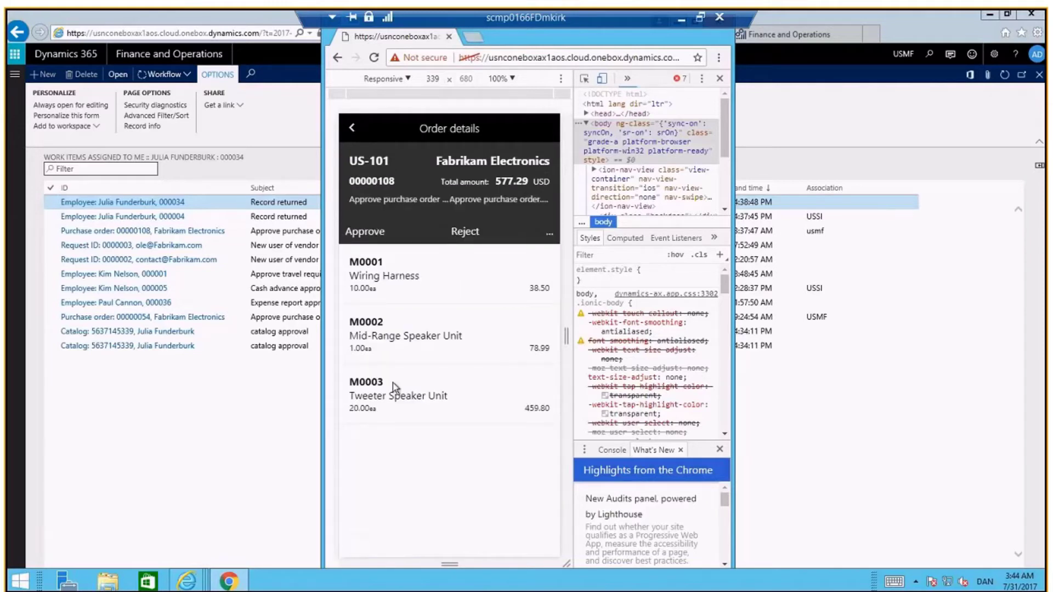
click(549, 235)
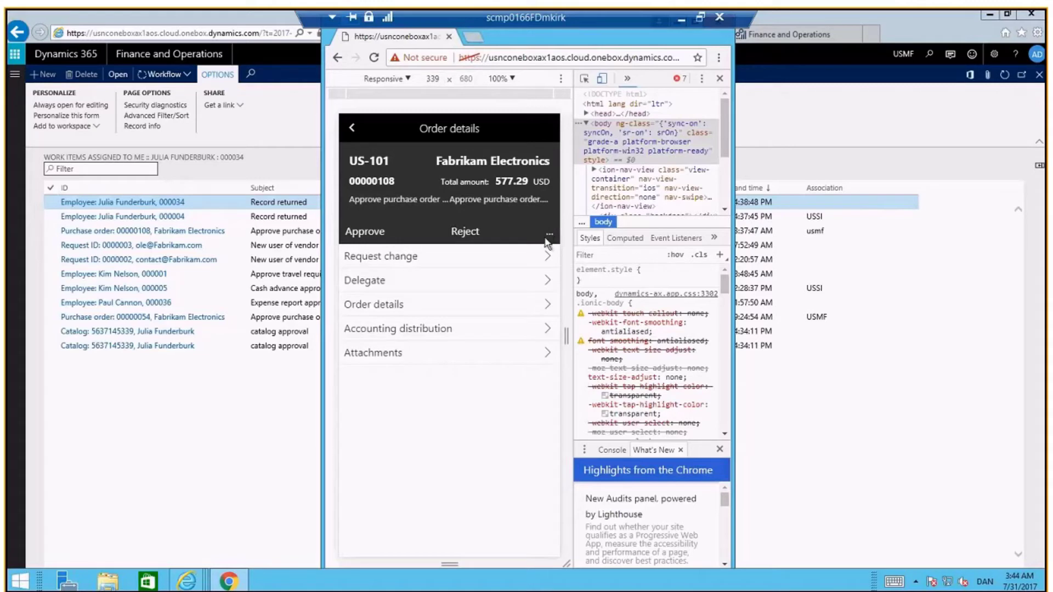
click(379, 310)
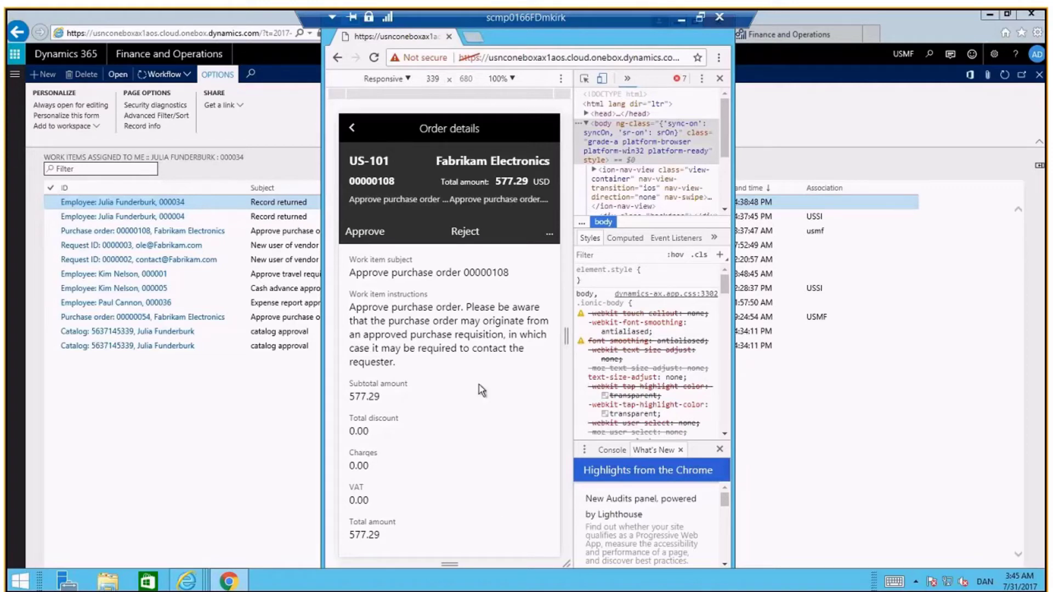
- Review the order's header accounting distribution, then return to Order details
click(549, 235)
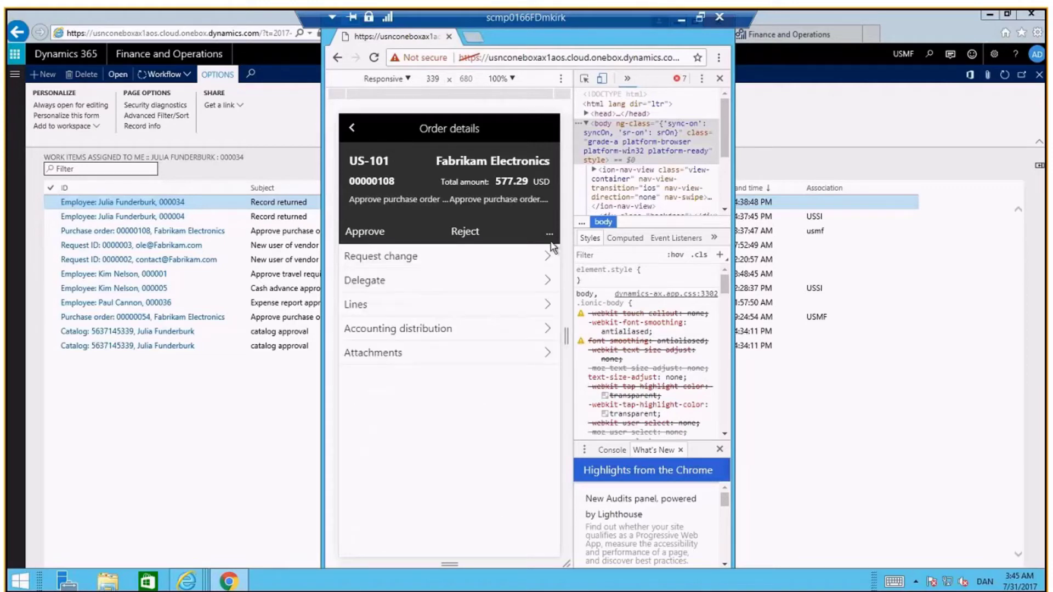
click(426, 338)
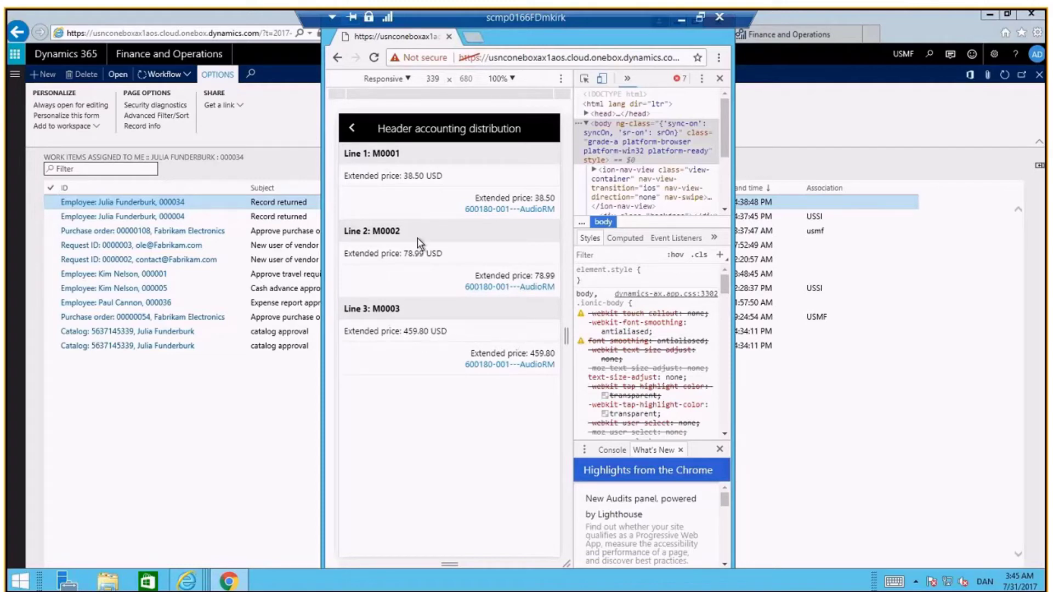
click(352, 128)
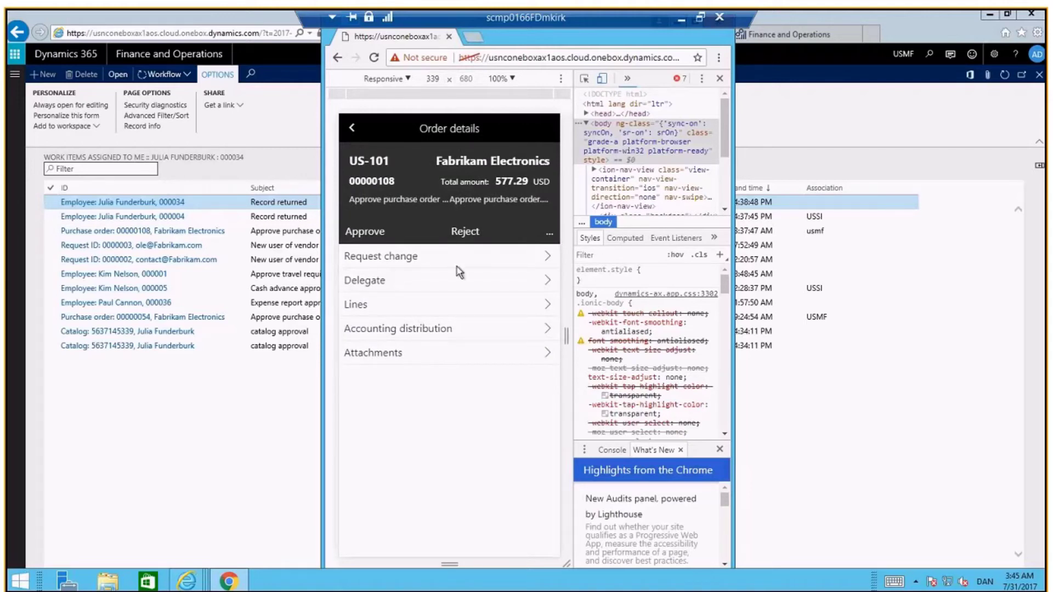
click(387, 355)
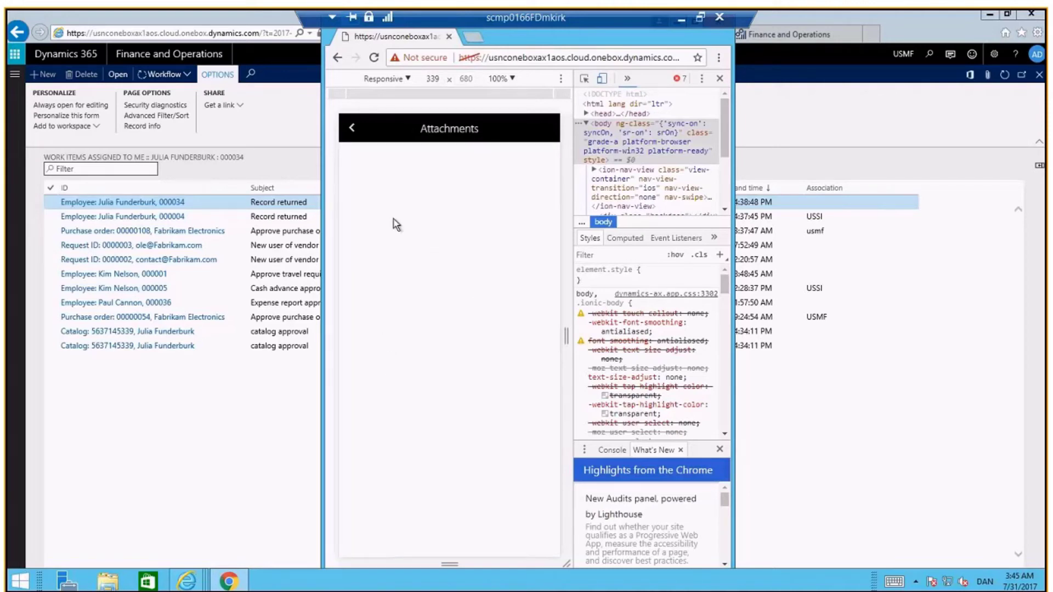
click(353, 129)
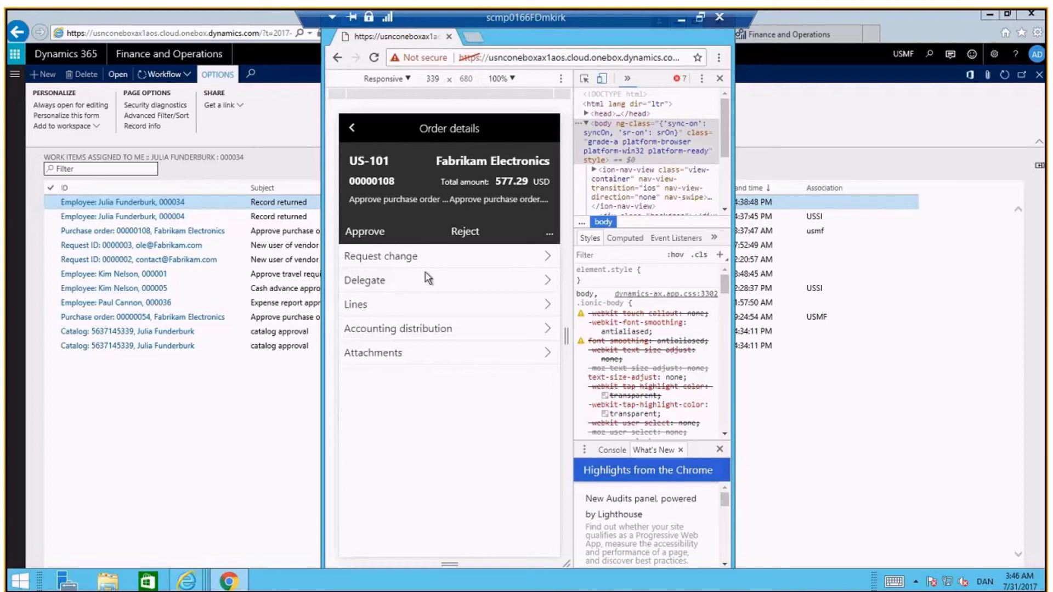
- Approve order 00000108 with the comment 'this order is OK' and return to the approval list
click(367, 231)
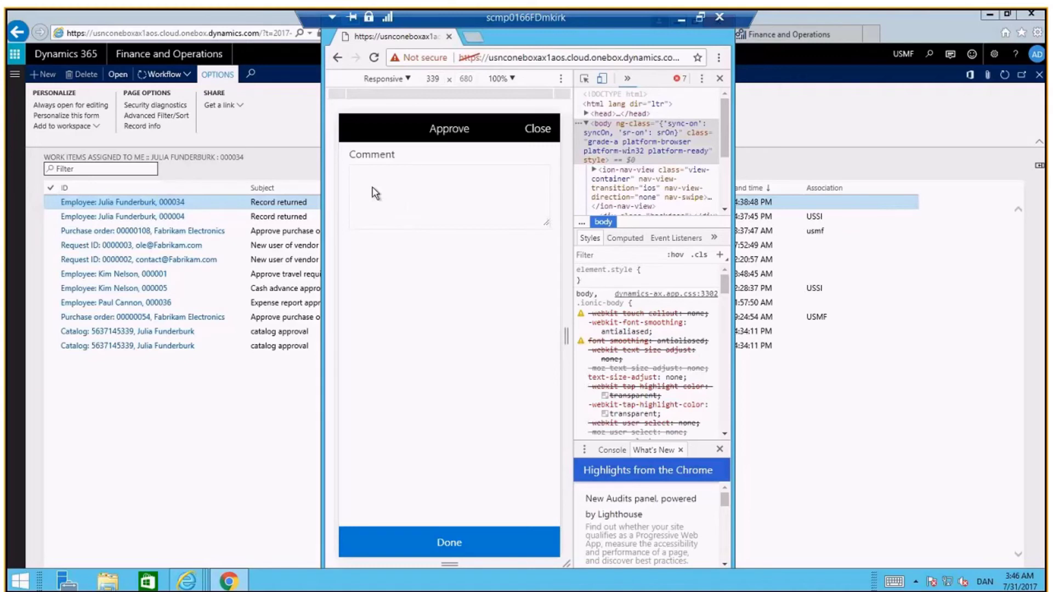
text(this order is OK)
click(452, 546)
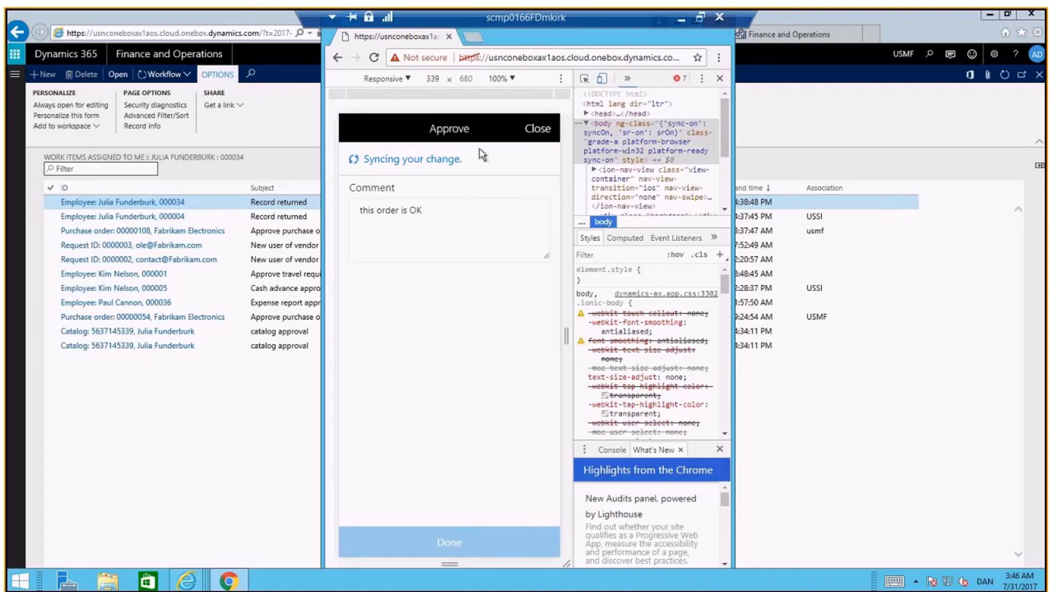
click(543, 126)
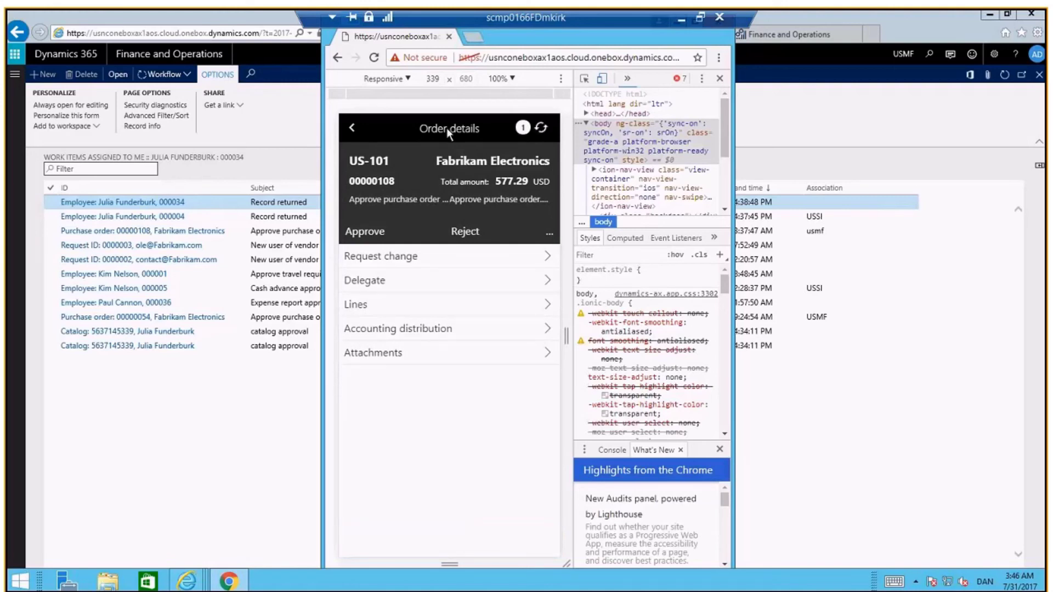
click(353, 129)
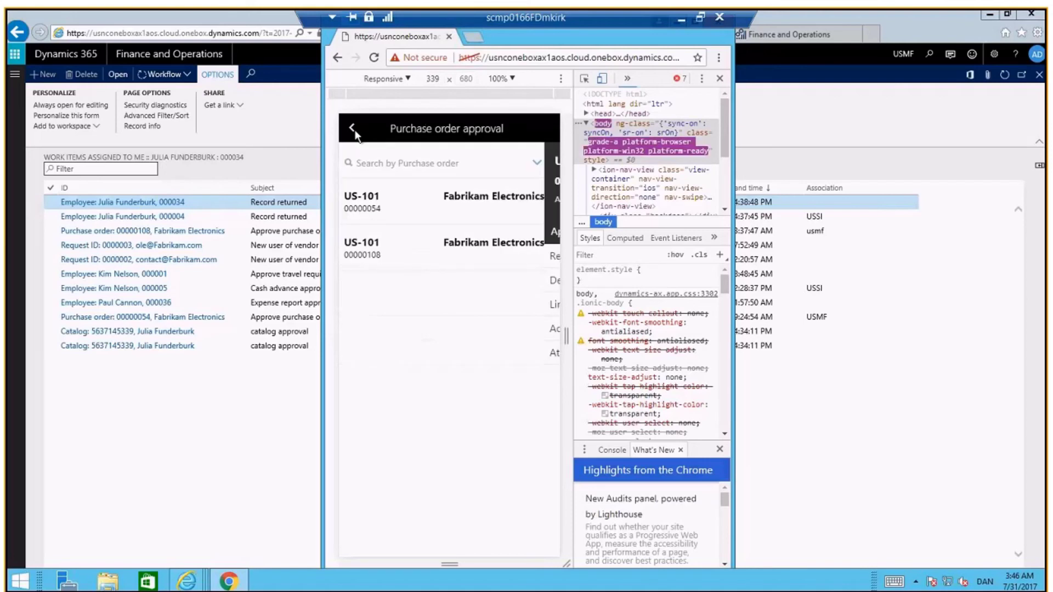